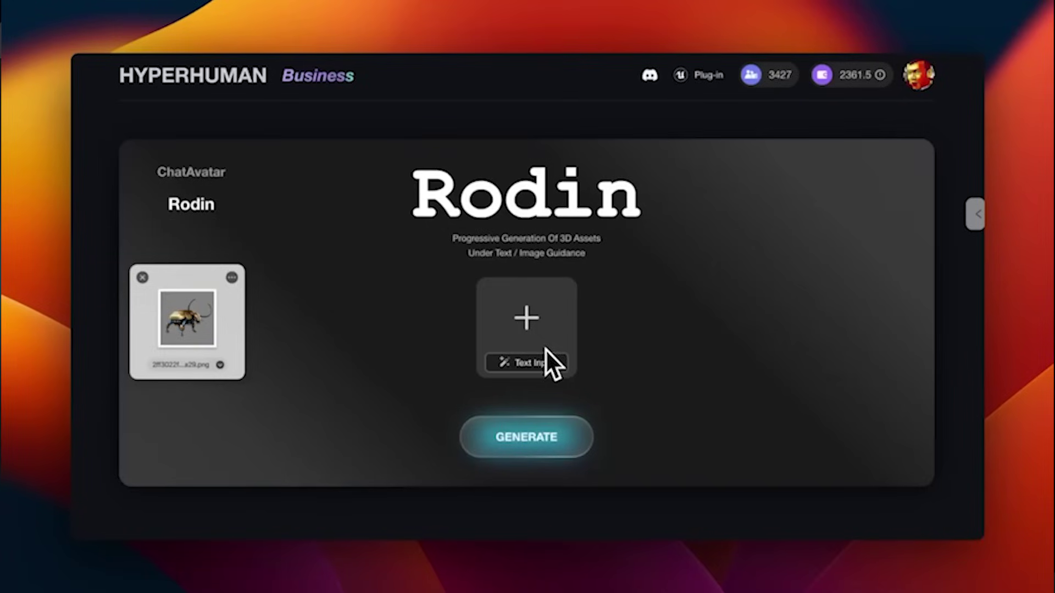
Drop the mechanical beetle image into the guidance slot and generate a 3D asset from it.
{"action": "left_click_drag", "start_coordinate": [184, 313], "coordinate": [480, 252]}
{"action": "left_click_drag", "start_coordinate": [715, 214], "coordinate": [971, 376]}
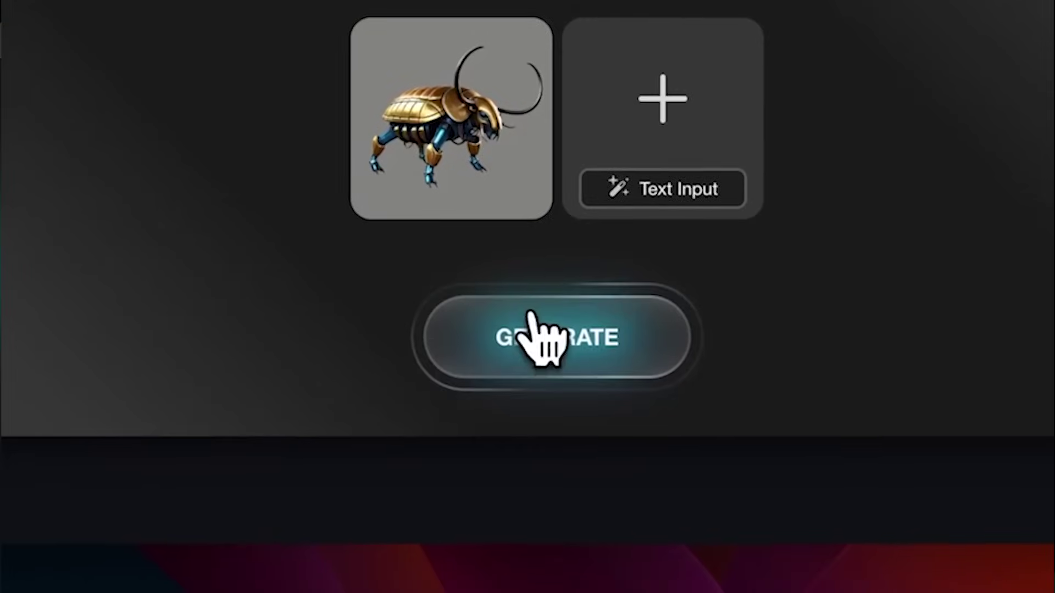
{"action": "left_click", "coordinate": [902, 587]}
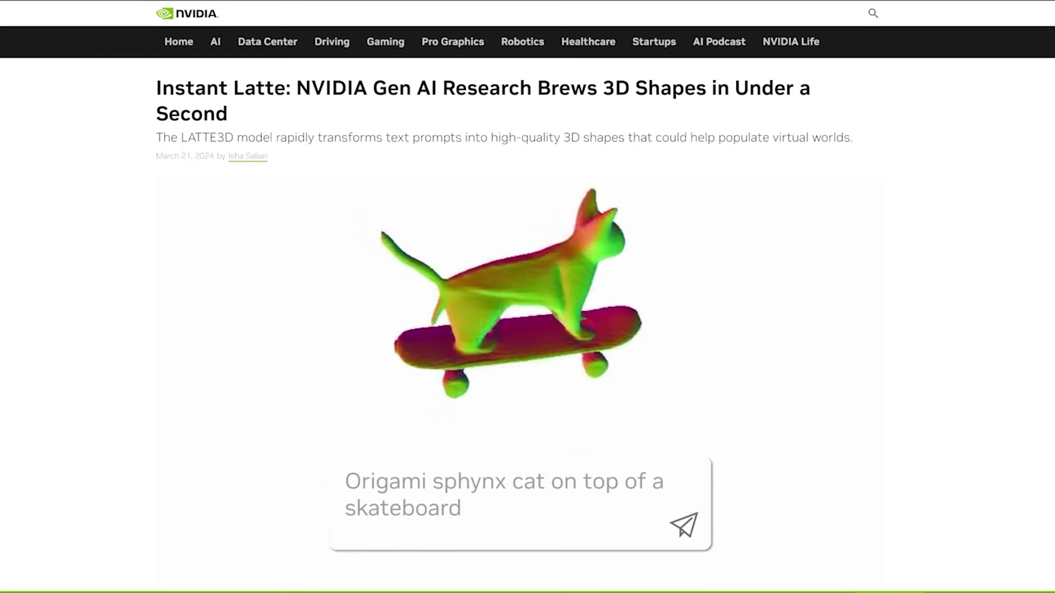
Scroll the LATTE3D article past the cat demo to the Ideate, Generate, Iterate section.
{"action": "scroll", "coordinate": [527, 297], "scroll_direction": "down", "scroll_amount": 3}
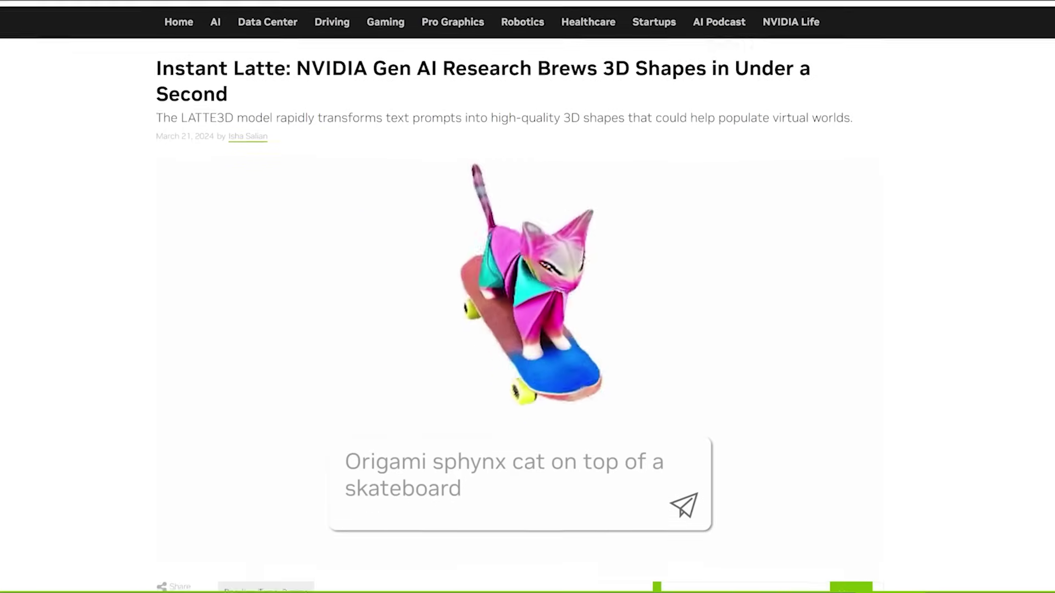
{"action": "scroll", "coordinate": [135, 385], "scroll_direction": "down", "scroll_amount": 10}
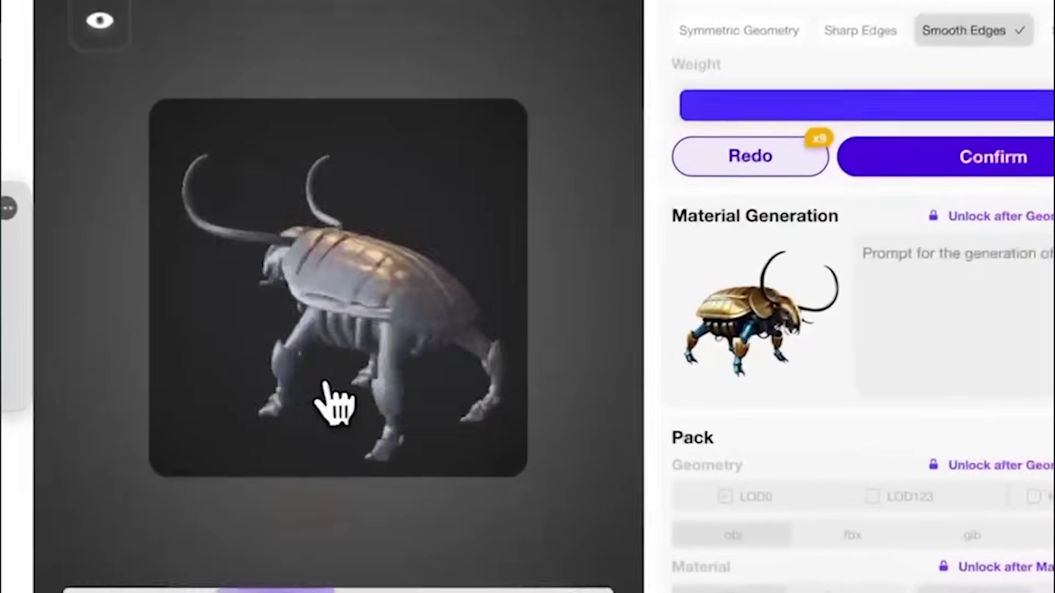
Orbit the beetle model, confirm its geometry and mark it as not symmetrical.
{"action": "left_click_drag", "start_coordinate": [387, 406], "coordinate": [492, 357]}
{"action": "left_click", "coordinate": [967, 160]}
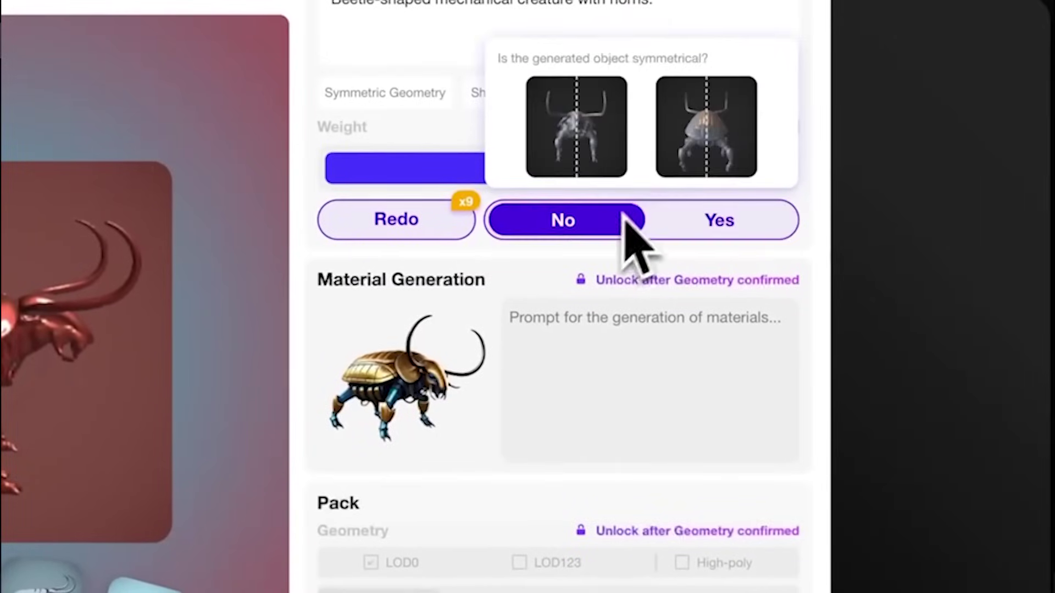
{"action": "left_click", "coordinate": [714, 216]}
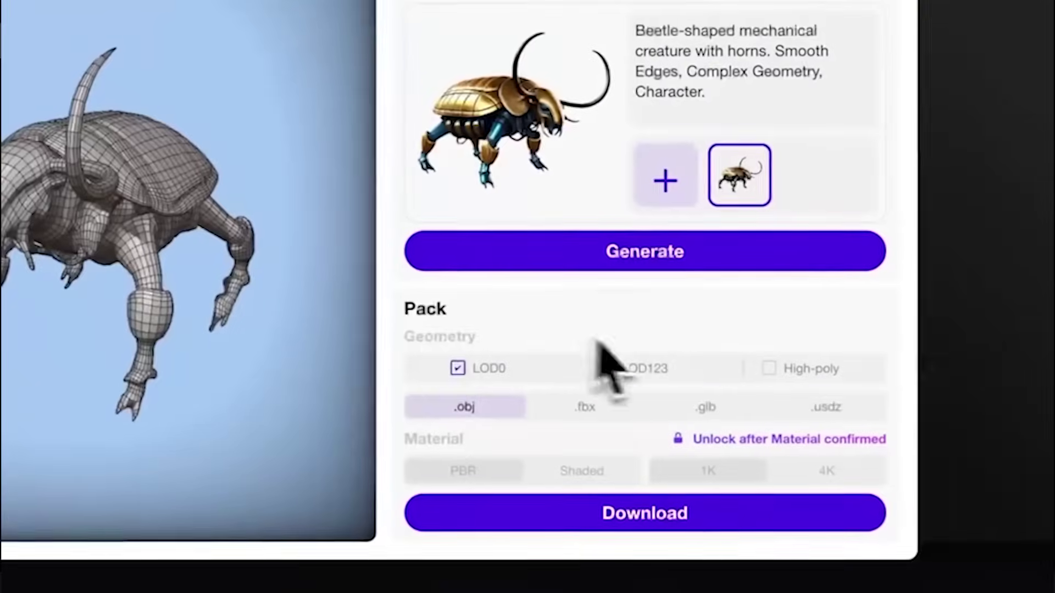
Download the beetle model as .fbx with LOD123 included.
{"action": "left_click", "coordinate": [607, 368]}
{"action": "left_click", "coordinate": [586, 406]}
{"action": "left_click", "coordinate": [609, 514]}
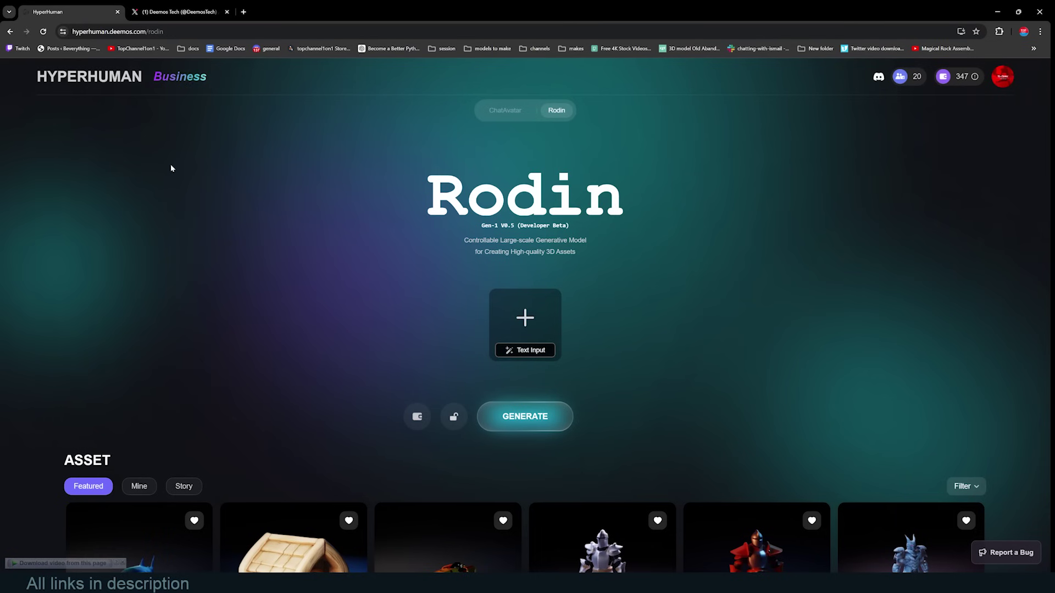
Scroll the asset gallery down and open the classical column card's details.
{"action": "scroll", "coordinate": [171, 164], "scroll_direction": "down", "scroll_amount": 4}
{"action": "scroll", "coordinate": [874, 412], "scroll_direction": "down", "scroll_amount": 4}
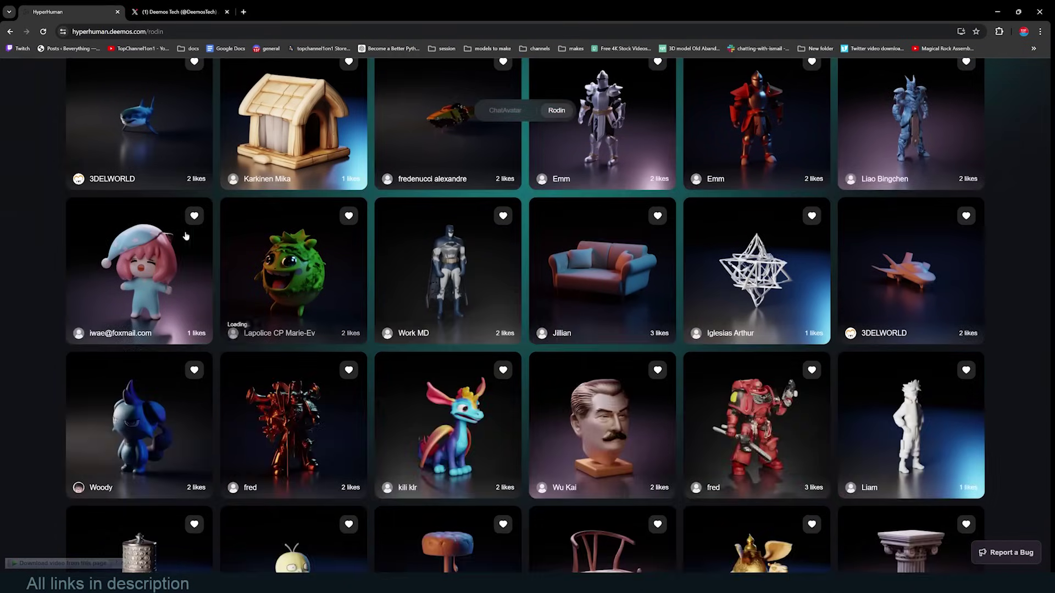
{"action": "scroll", "coordinate": [22, 387], "scroll_direction": "down", "scroll_amount": 2}
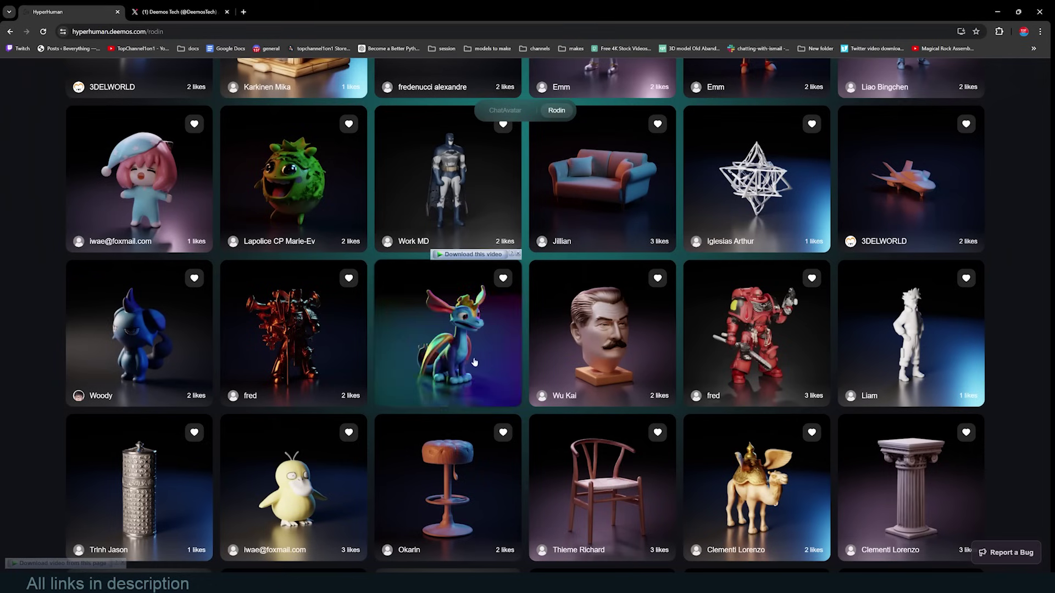
{"action": "scroll", "coordinate": [476, 361], "scroll_direction": "down", "scroll_amount": 1}
{"action": "scroll", "coordinate": [71, 348], "scroll_direction": "down", "scroll_amount": 2}
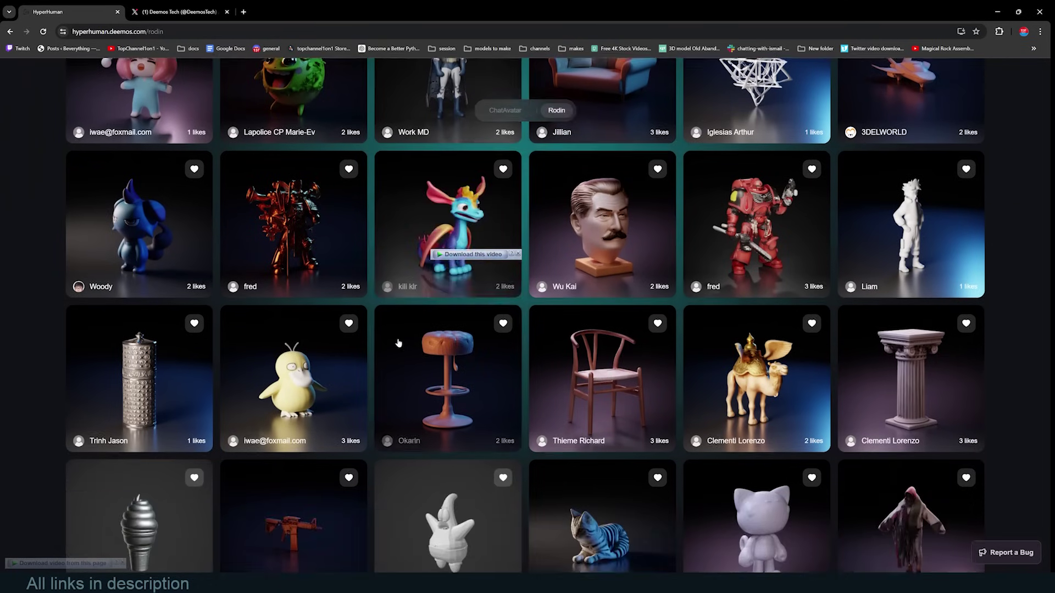
{"action": "scroll", "coordinate": [71, 349], "scroll_direction": "down", "scroll_amount": 2}
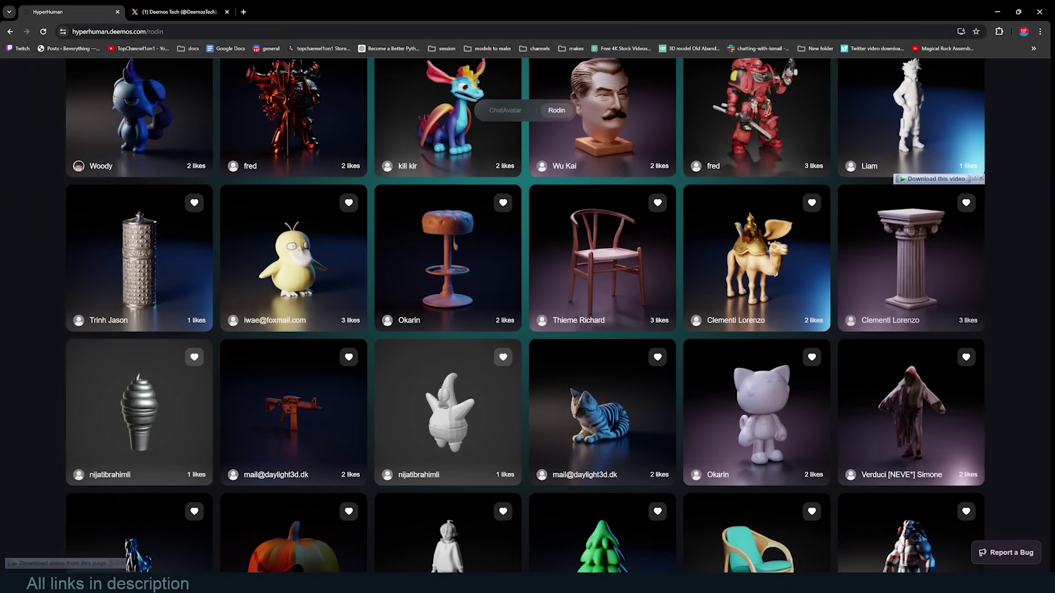
{"action": "left_click", "coordinate": [913, 238]}
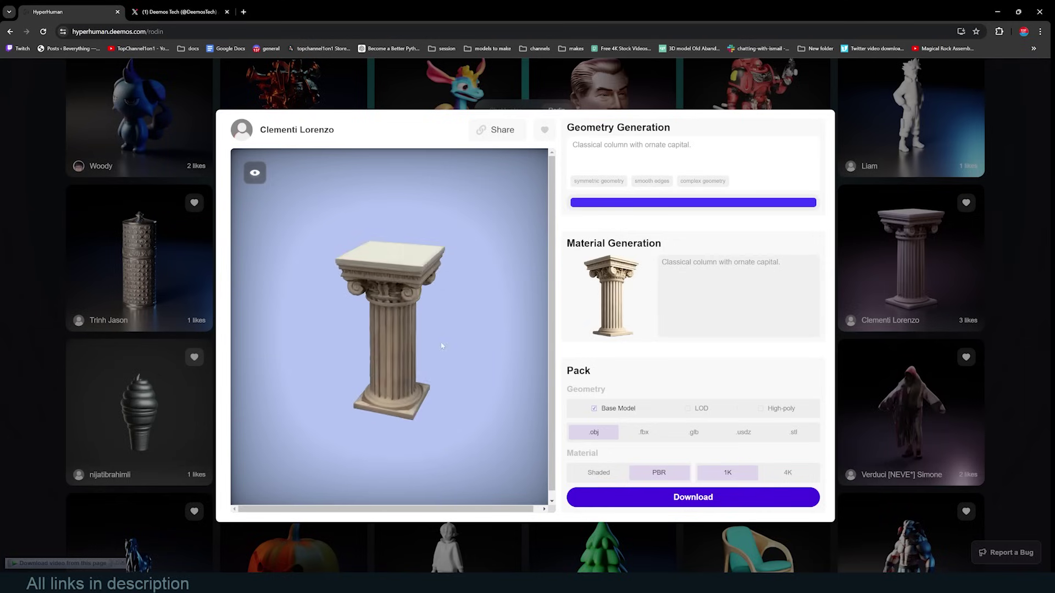
Switch the column viewer between Preview, Geometry and Wireframe modes, zooming in between.
{"action": "left_click", "coordinate": [252, 171]}
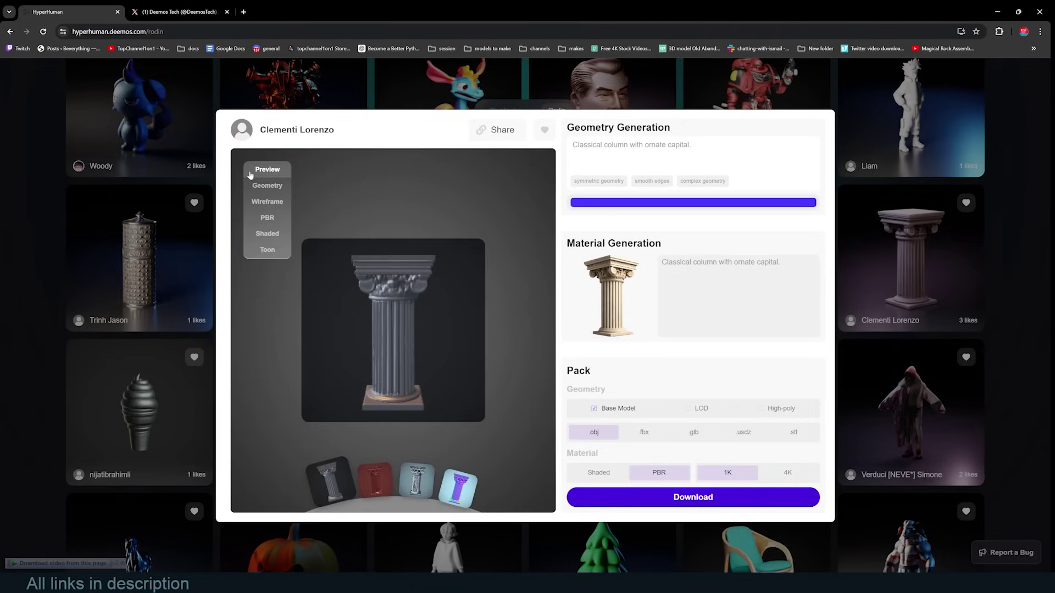
{"action": "left_click", "coordinate": [270, 187]}
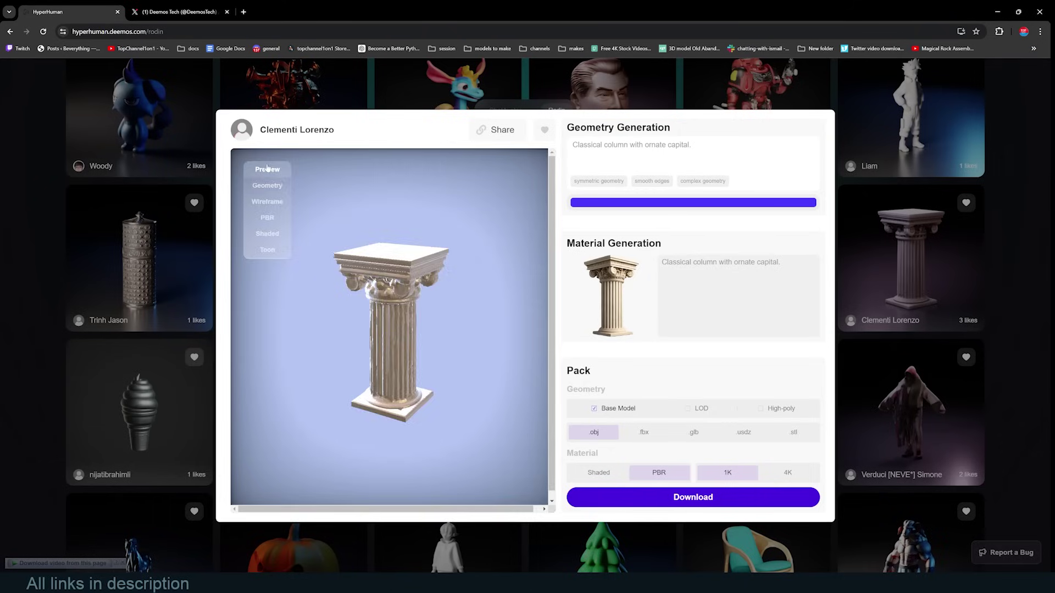
{"action": "left_click", "coordinate": [268, 169]}
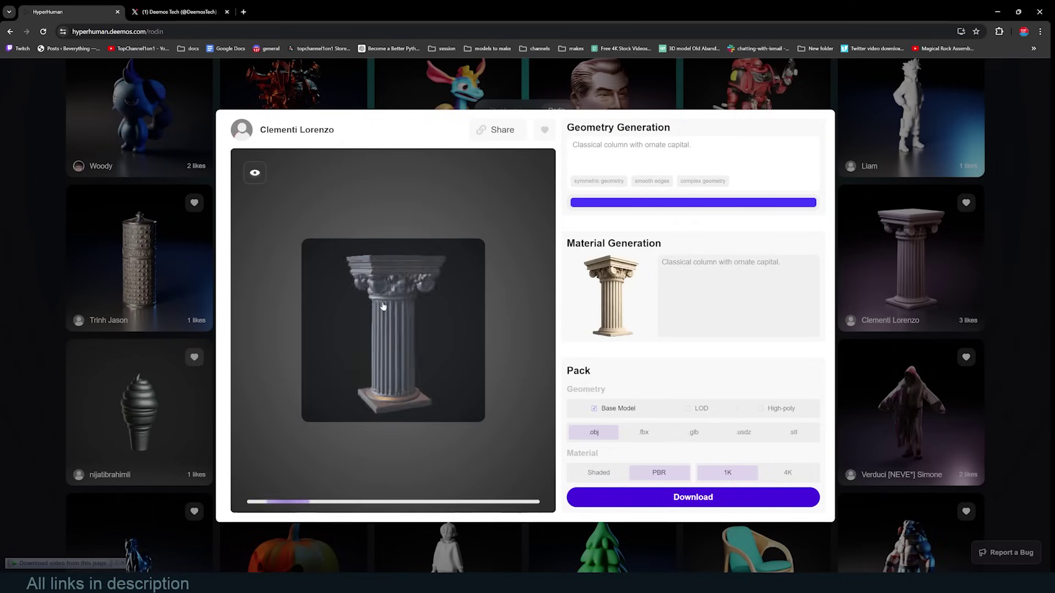
{"action": "left_click", "coordinate": [267, 185]}
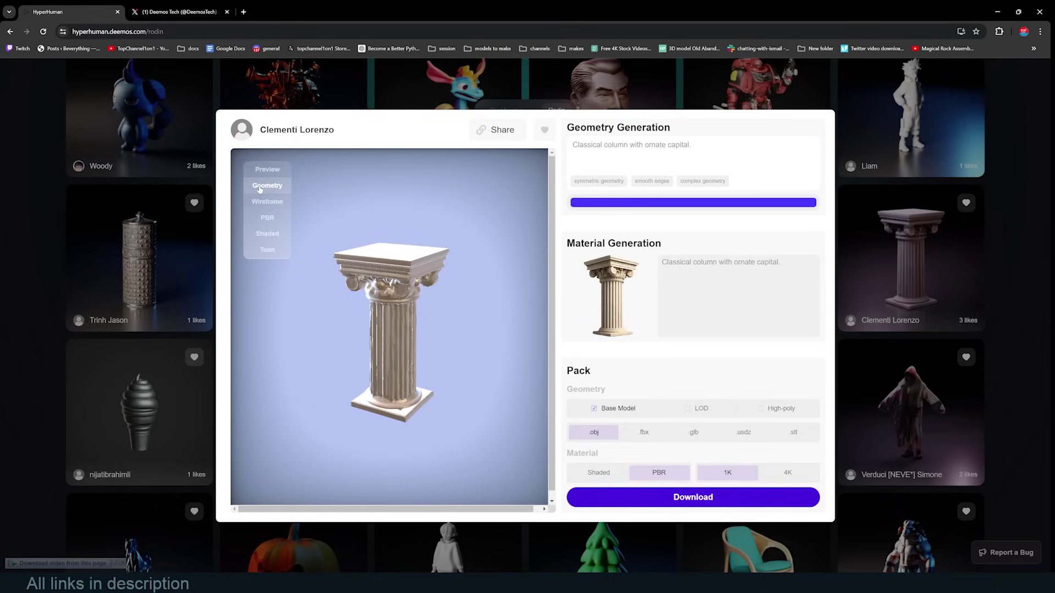
{"action": "scroll", "coordinate": [346, 243], "scroll_direction": "up", "scroll_amount": 5}
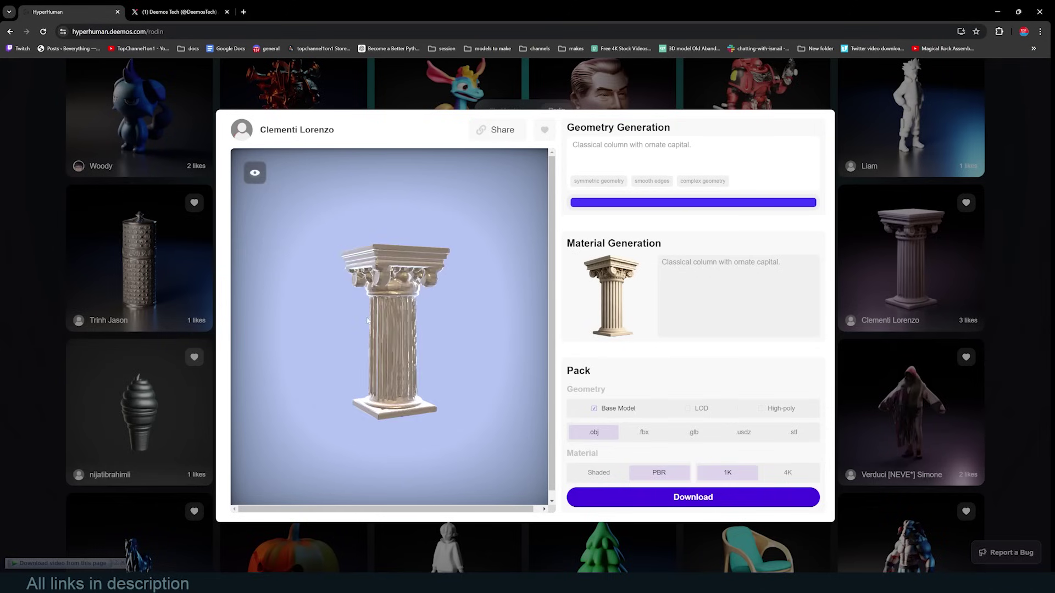
{"action": "scroll", "coordinate": [338, 287], "scroll_direction": "down", "scroll_amount": 3}
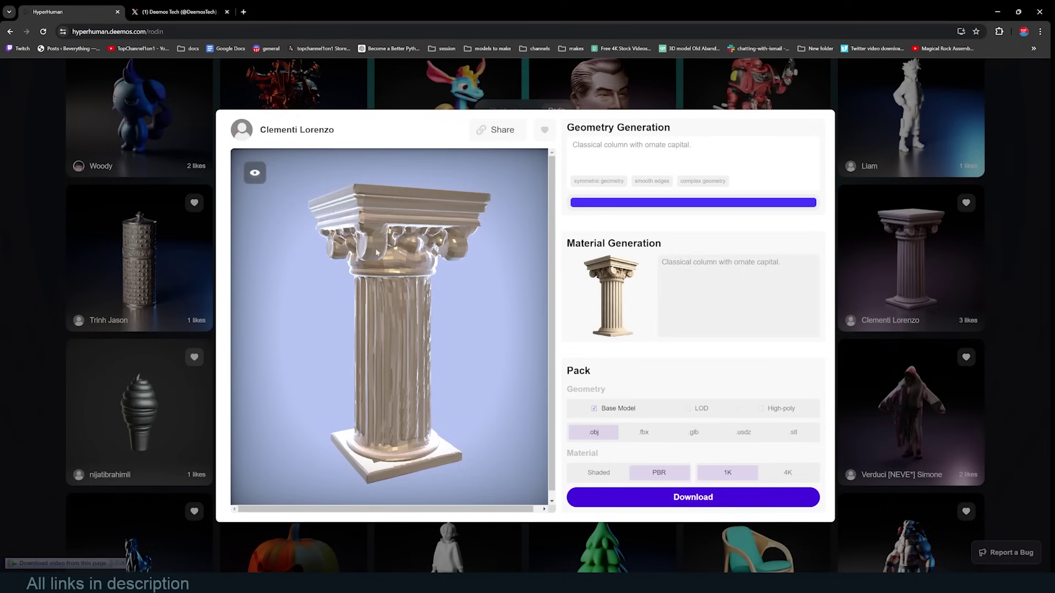
{"action": "left_click", "coordinate": [261, 172]}
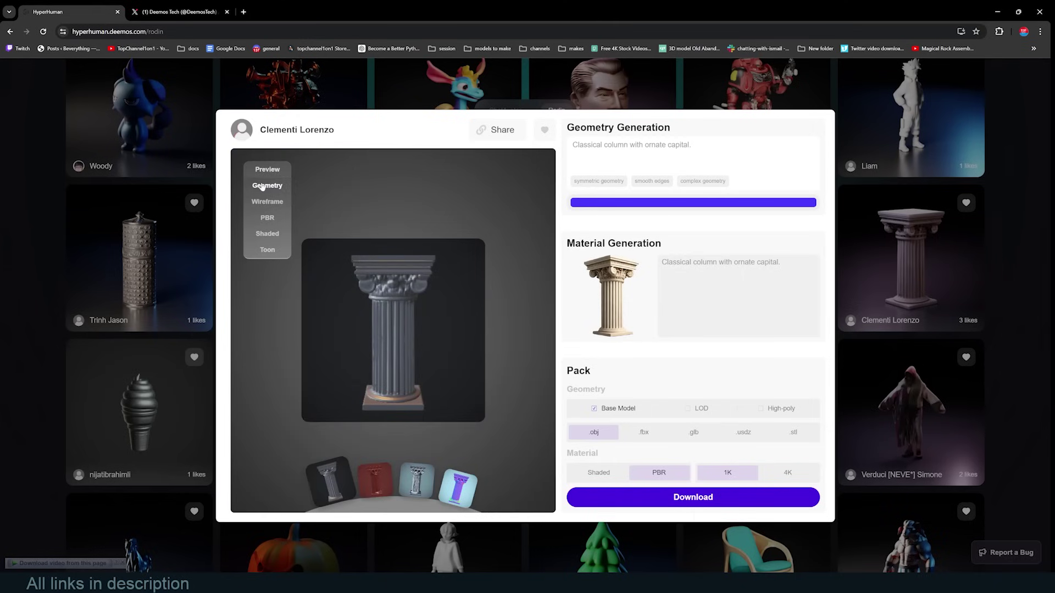
{"action": "left_click", "coordinate": [270, 205]}
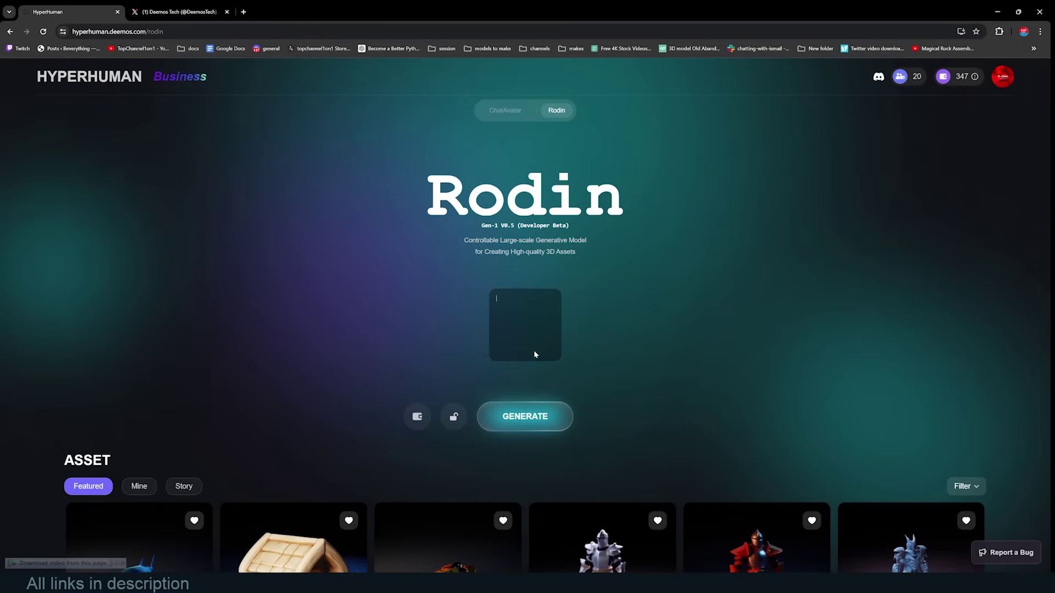
Enter the prompt 'make a classic chair with golden legs' and regenerate the chair image.
{"action": "type", "text": "make a cla"}
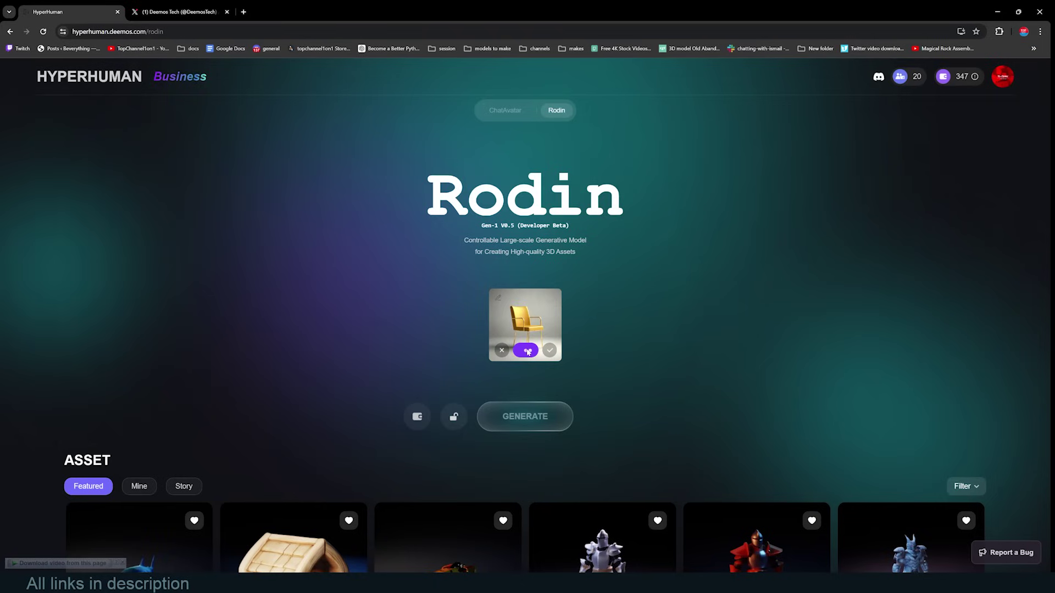
{"action": "left_click", "coordinate": [527, 352]}
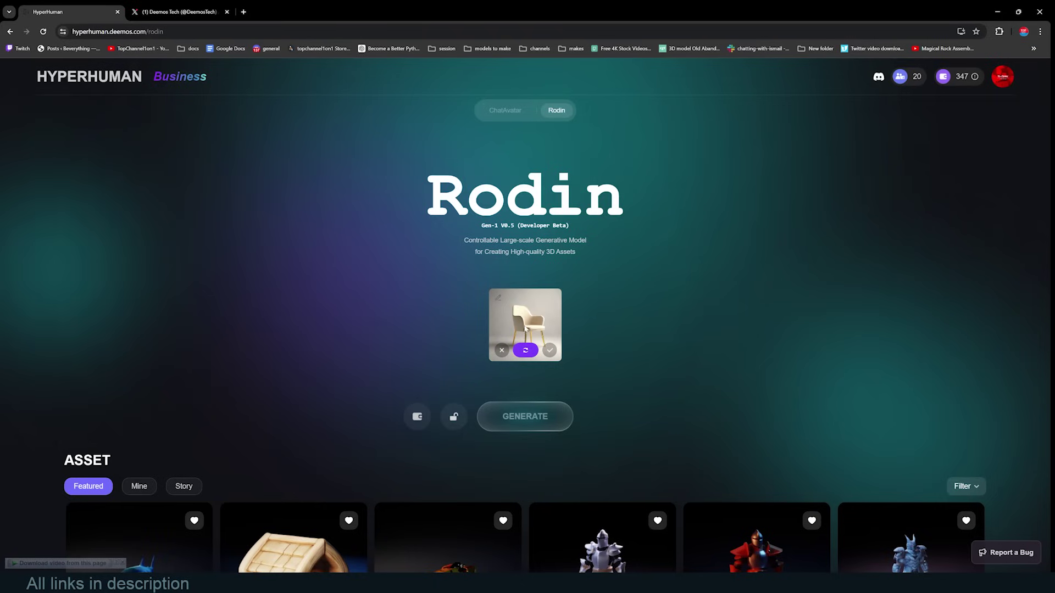
{"action": "left_click", "coordinate": [964, 84]}
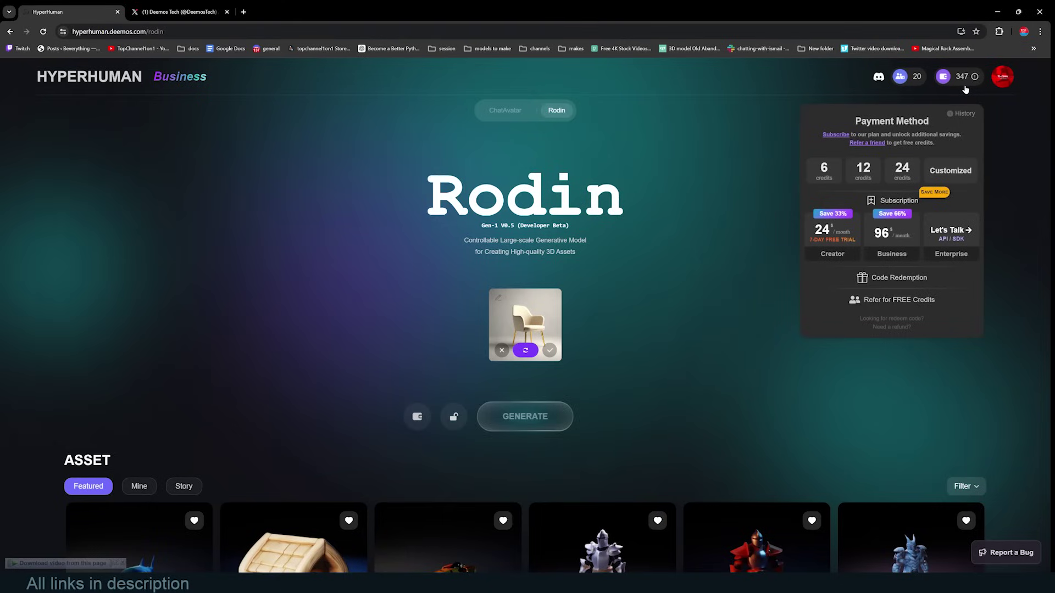
{"action": "mouse_move", "coordinate": [976, 83]}
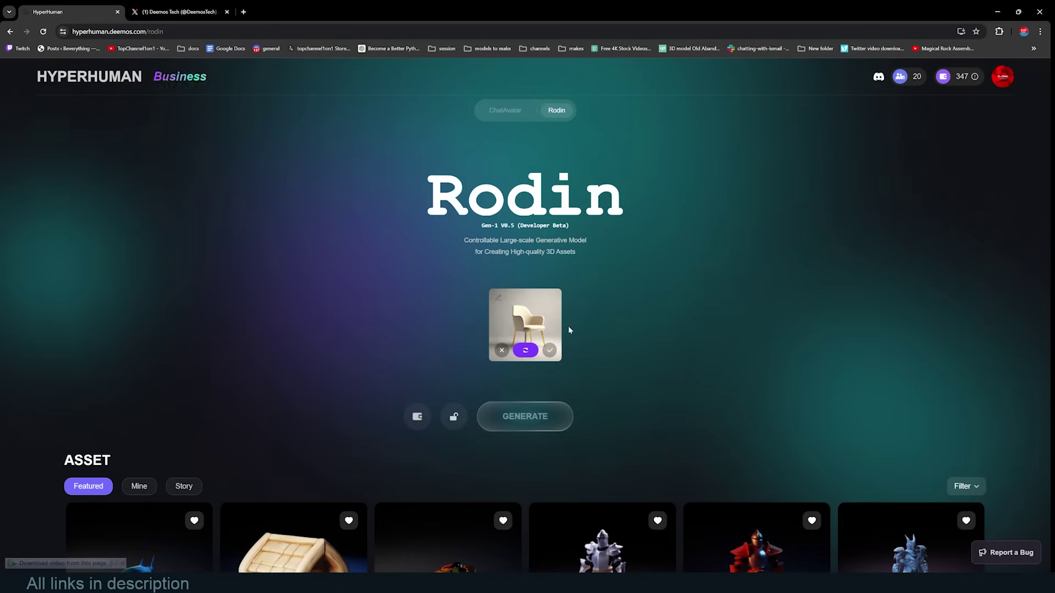
{"action": "left_click", "coordinate": [962, 82]}
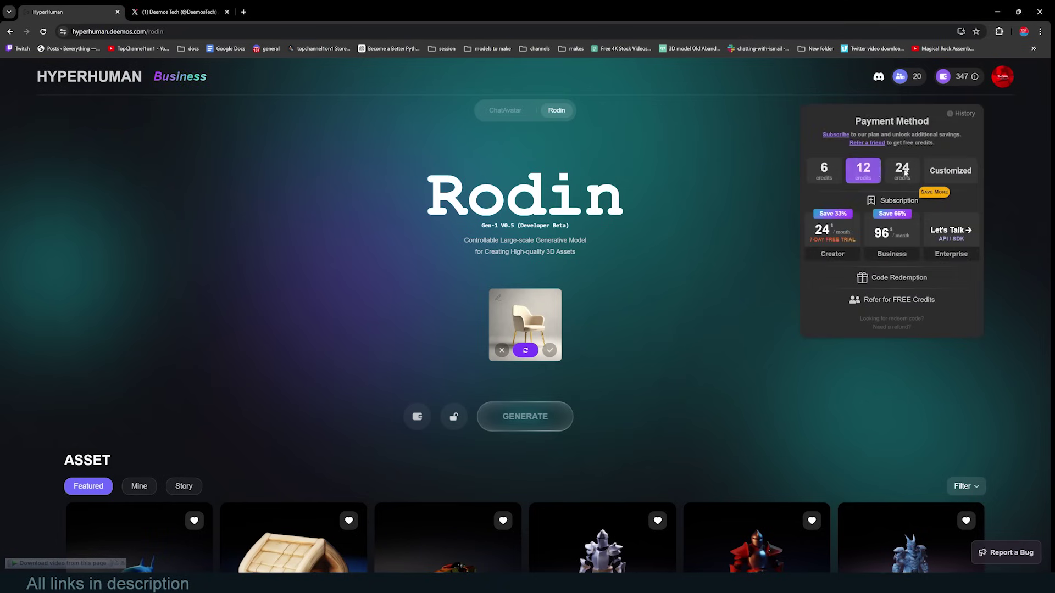
{"action": "mouse_move", "coordinate": [815, 247]}
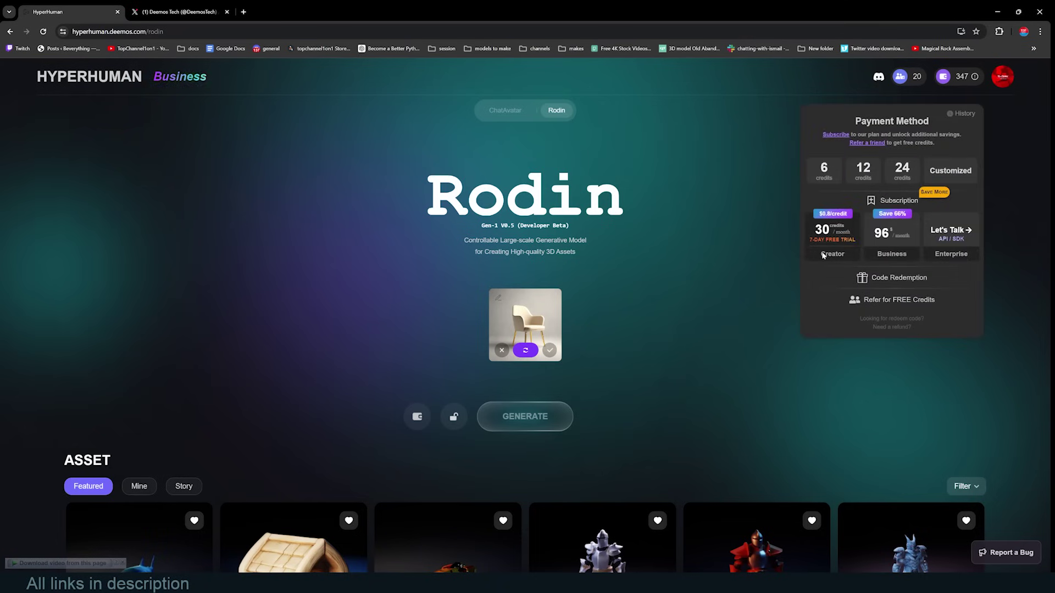
{"action": "mouse_move", "coordinate": [953, 78]}
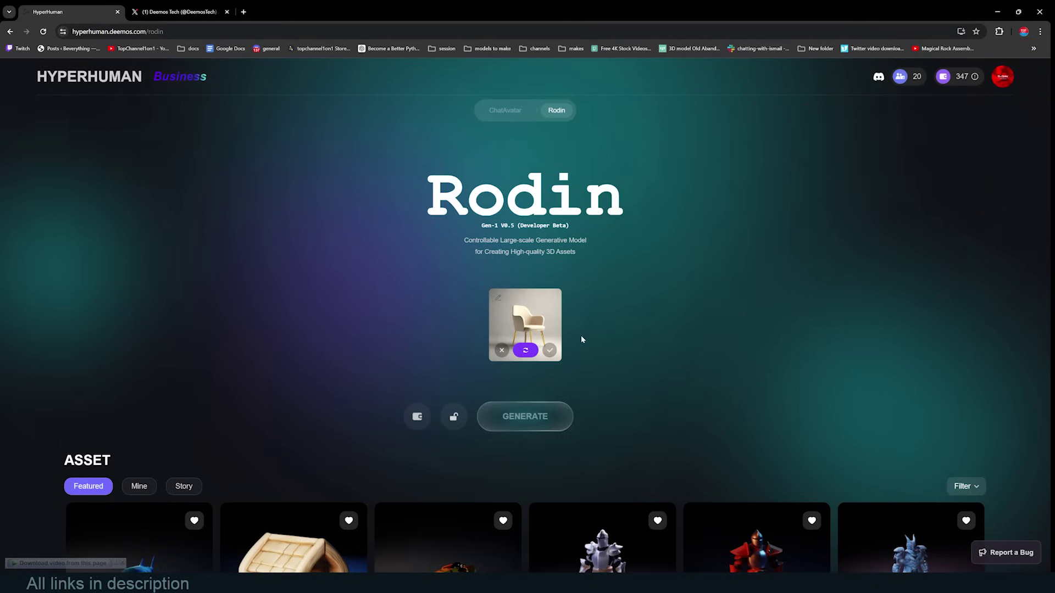
Approve the chair reference thumbnail and generate the 3D chair geometry from it.
{"action": "left_click", "coordinate": [550, 350]}
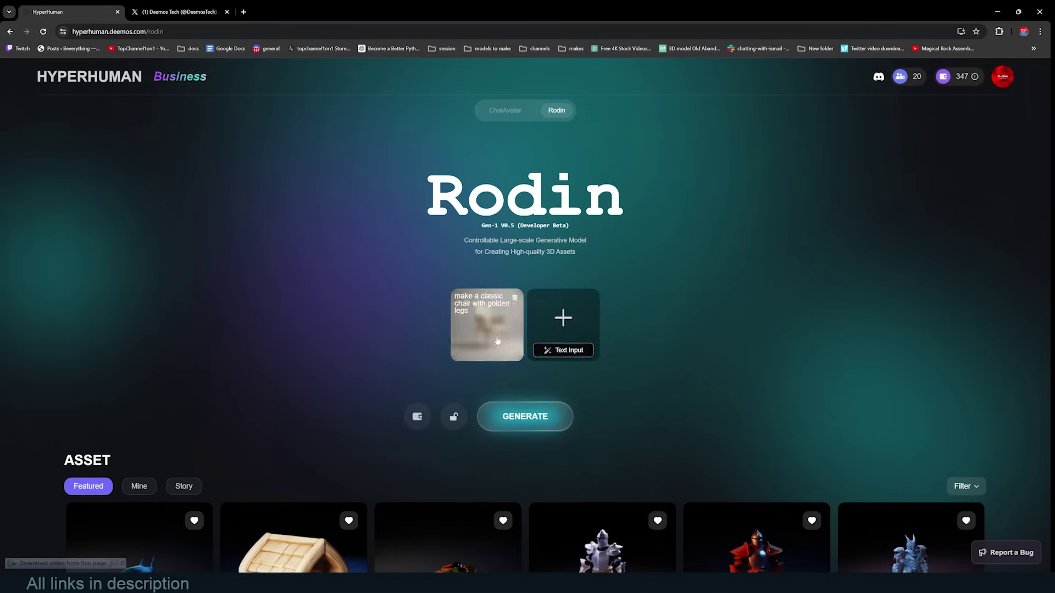
{"action": "left_click", "coordinate": [523, 418]}
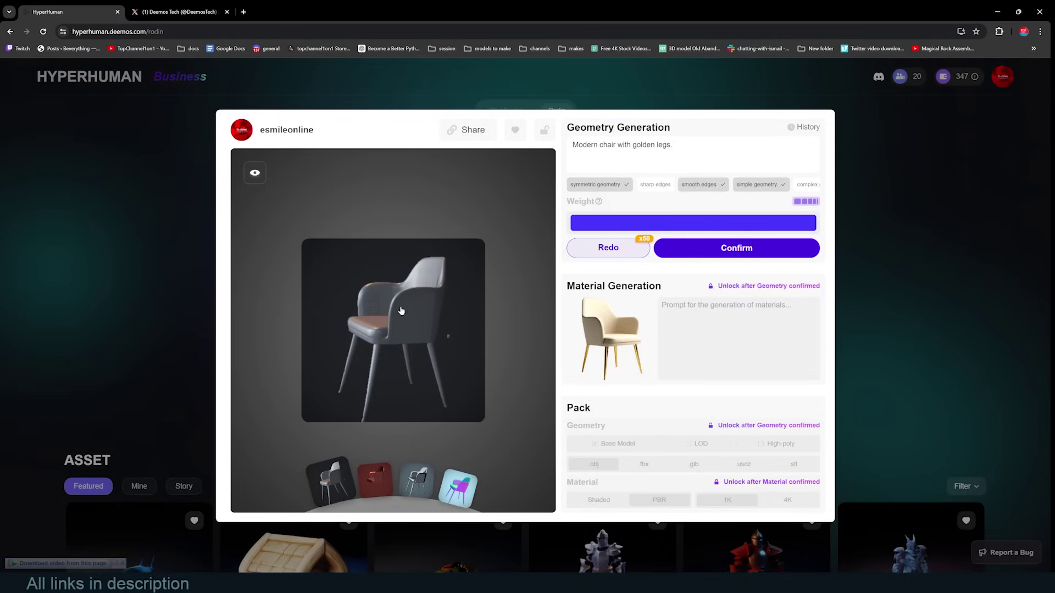
Rotate the chair from side to front view, then redo the geometry for a new variant.
{"action": "left_click_drag", "start_coordinate": [407, 311], "coordinate": [435, 315]}
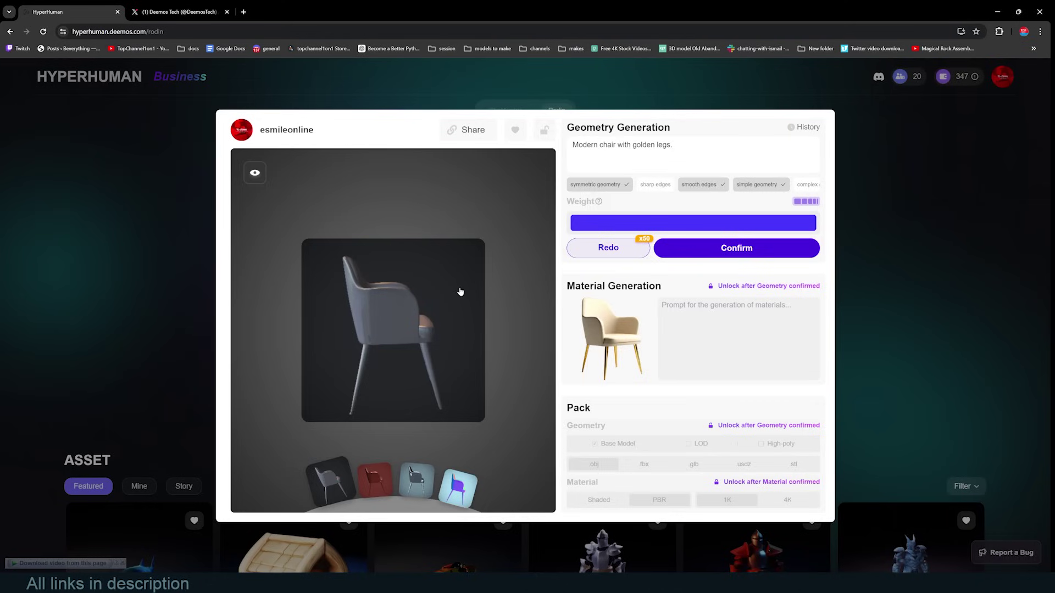
{"action": "left_click_drag", "start_coordinate": [449, 294], "coordinate": [437, 310]}
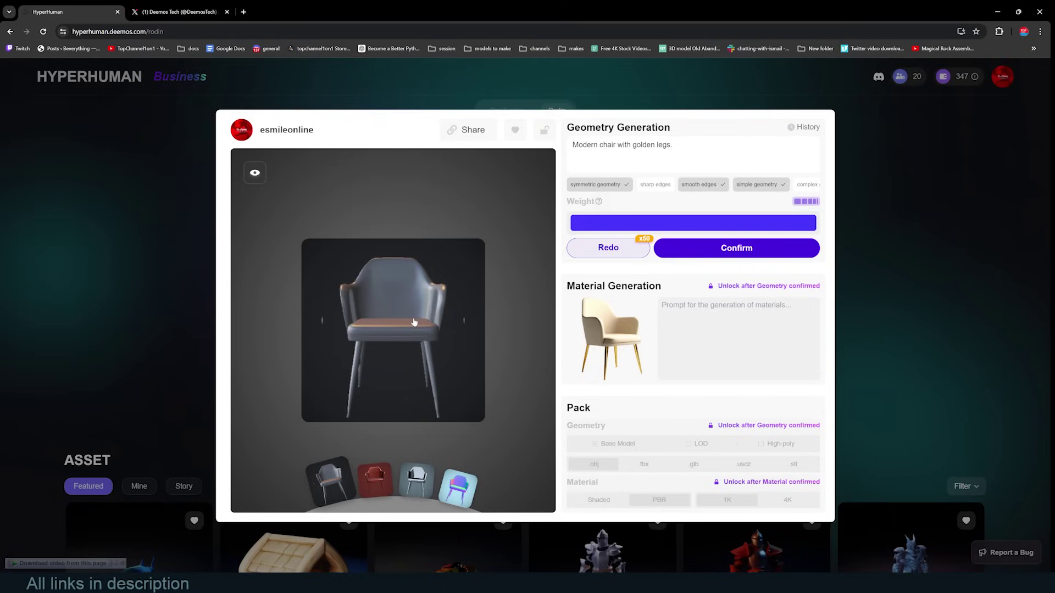
{"action": "left_click", "coordinate": [605, 249]}
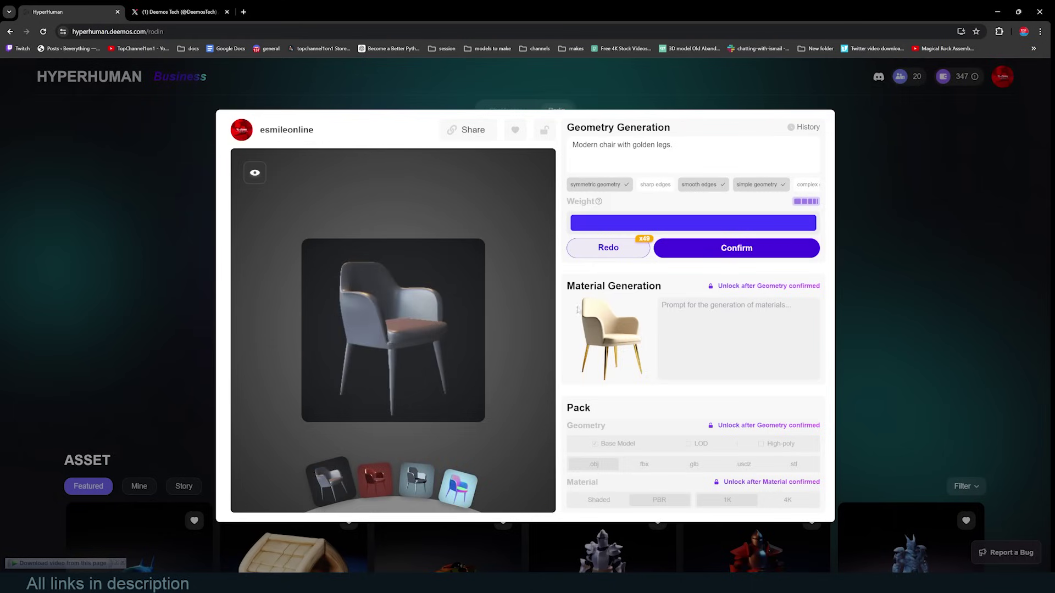
{"action": "mouse_move", "coordinate": [707, 254]}
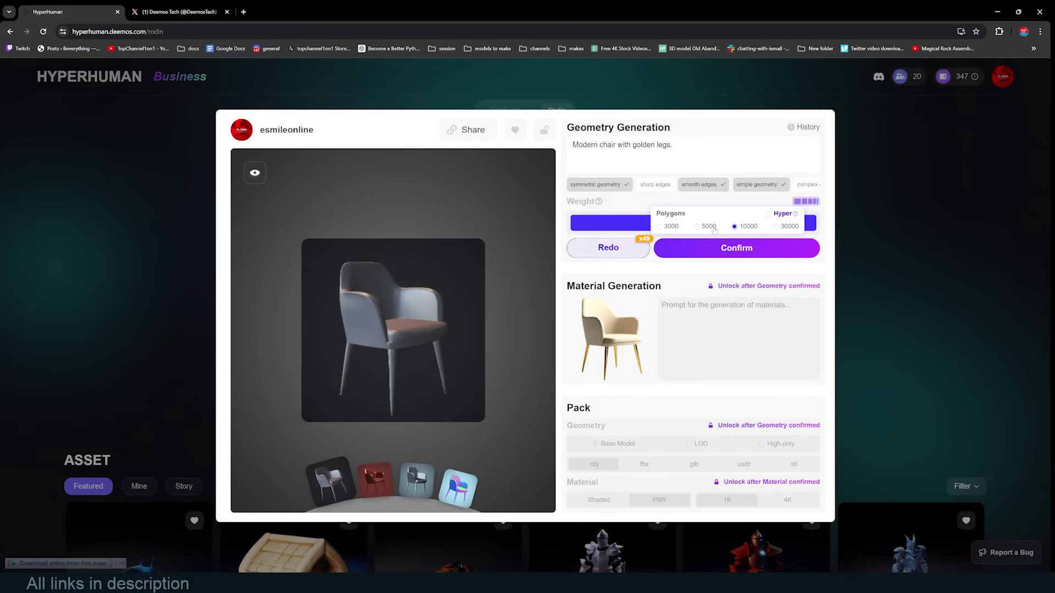
Tick Hyper in the Polygons options and confirm the chair geometry for 3 credits.
{"action": "left_click", "coordinate": [773, 216]}
{"action": "mouse_move", "coordinate": [795, 215]}
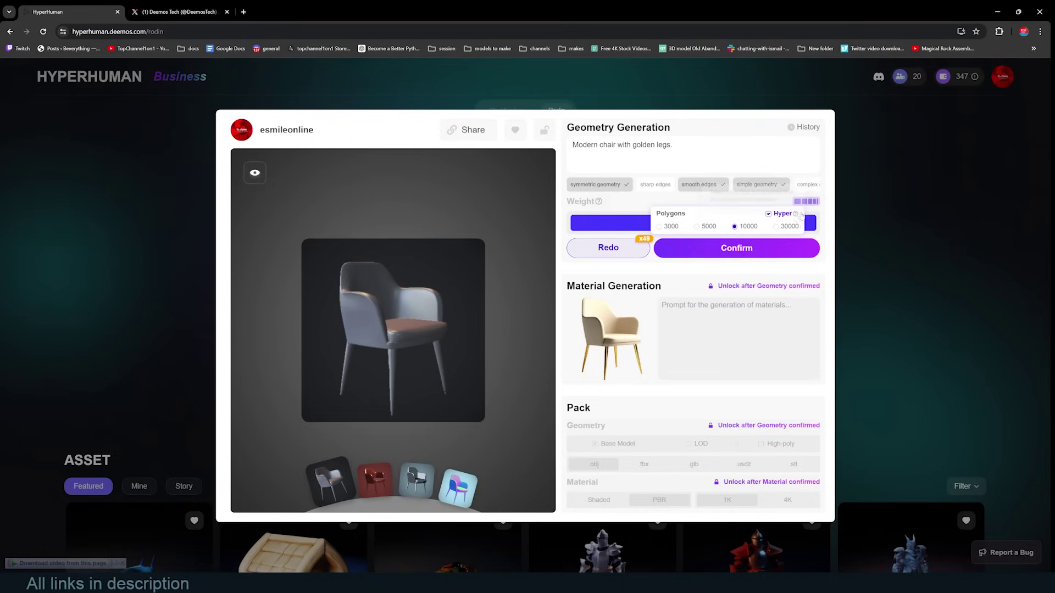
{"action": "left_click", "coordinate": [776, 254]}
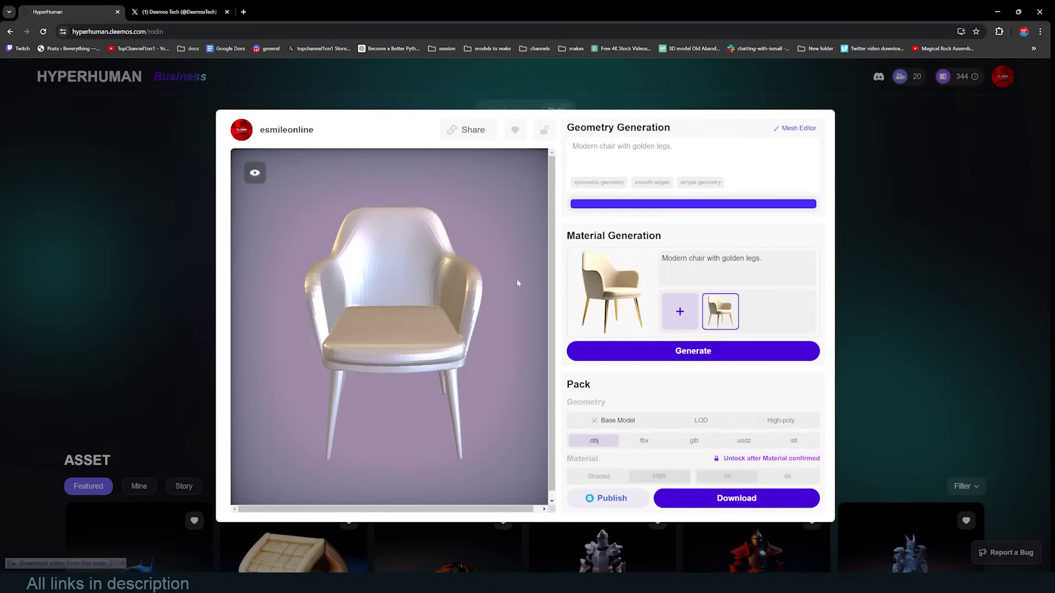
Show the chair as a wireframe, then generate its materials for 1 credit.
{"action": "left_click", "coordinate": [255, 172]}
{"action": "left_click", "coordinate": [267, 186]}
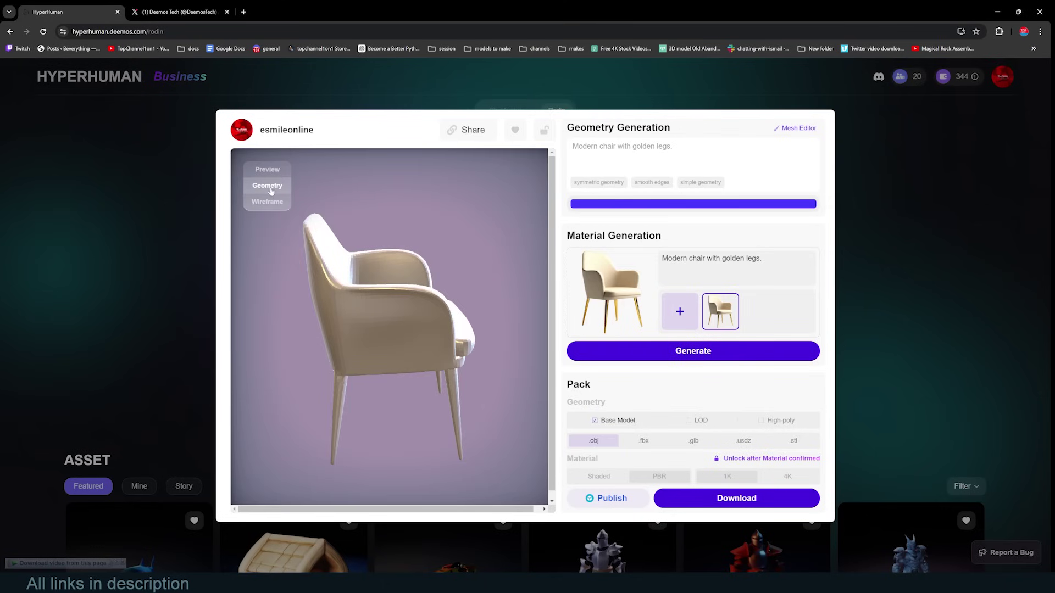
{"action": "left_click", "coordinate": [271, 202]}
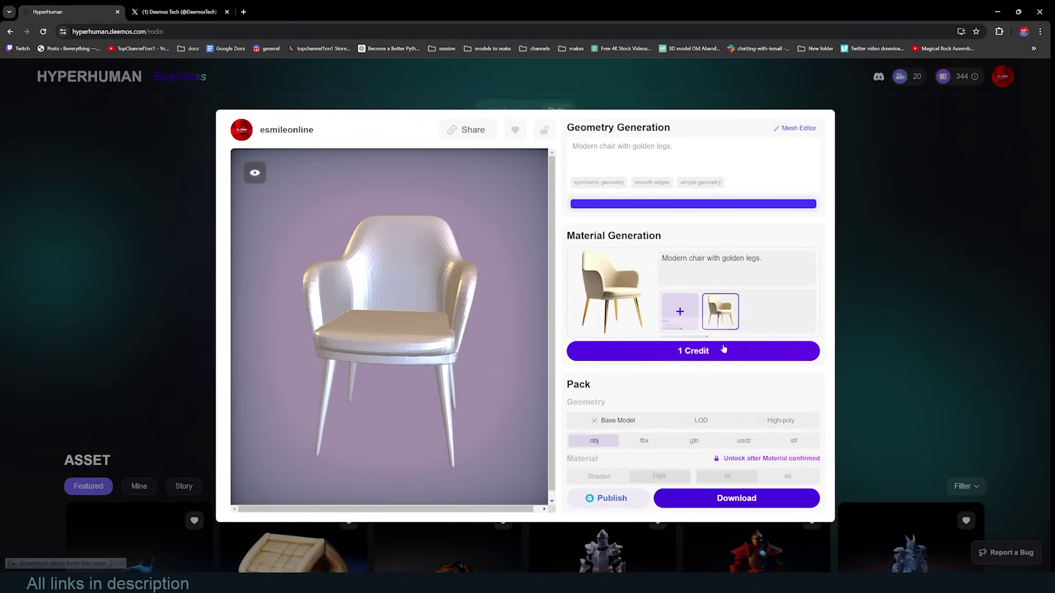
{"action": "mouse_move", "coordinate": [720, 350]}
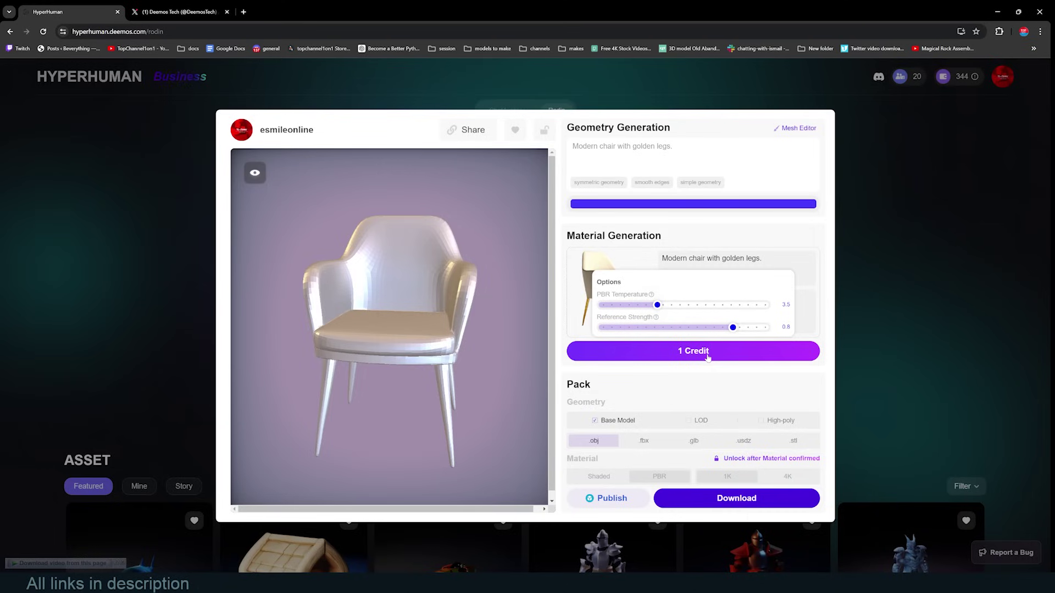
{"action": "left_click", "coordinate": [708, 356]}
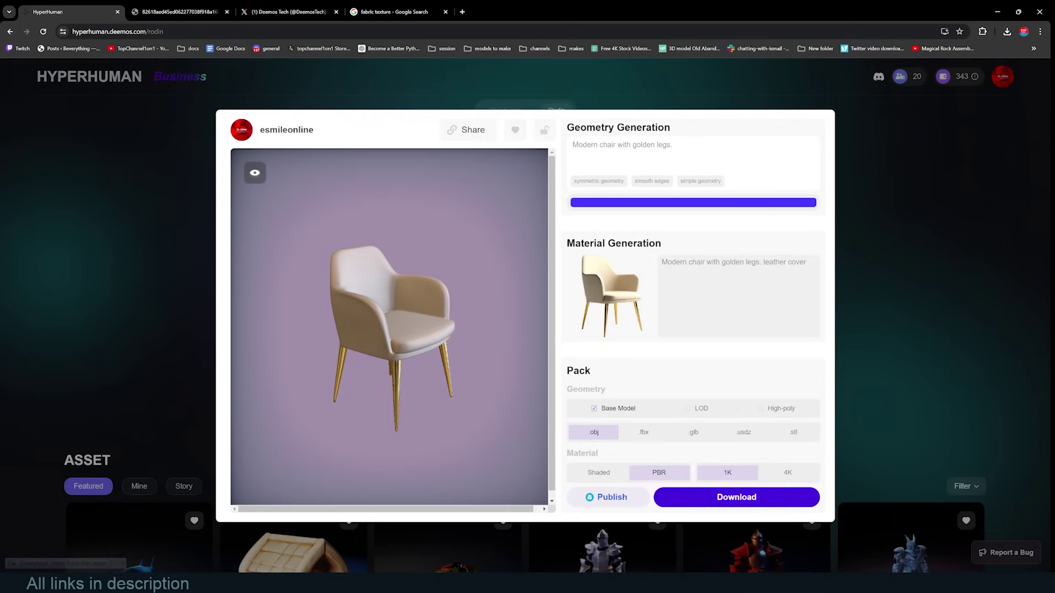
Choose .glb as the Pack export format, publish the cream chair, and confirm leaving the model view.
{"action": "left_click", "coordinate": [642, 435]}
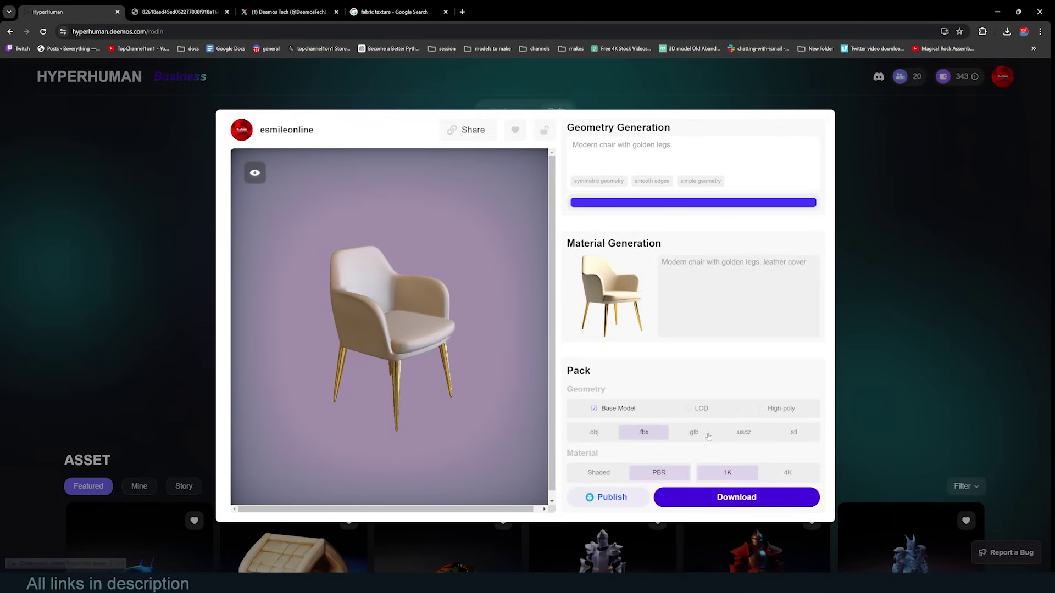
{"action": "left_click", "coordinate": [694, 434]}
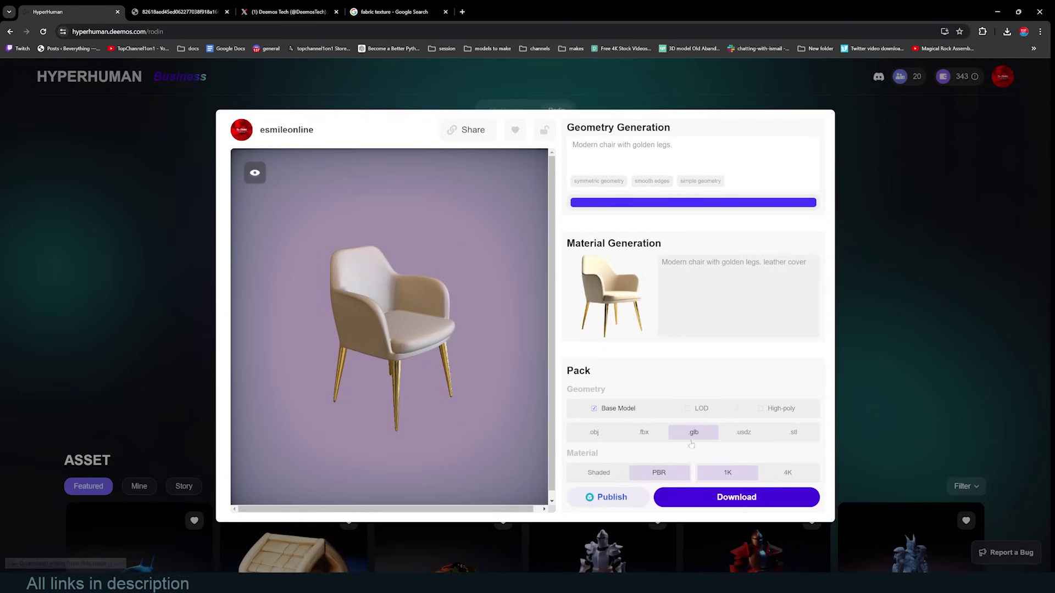
{"action": "left_click", "coordinate": [603, 502]}
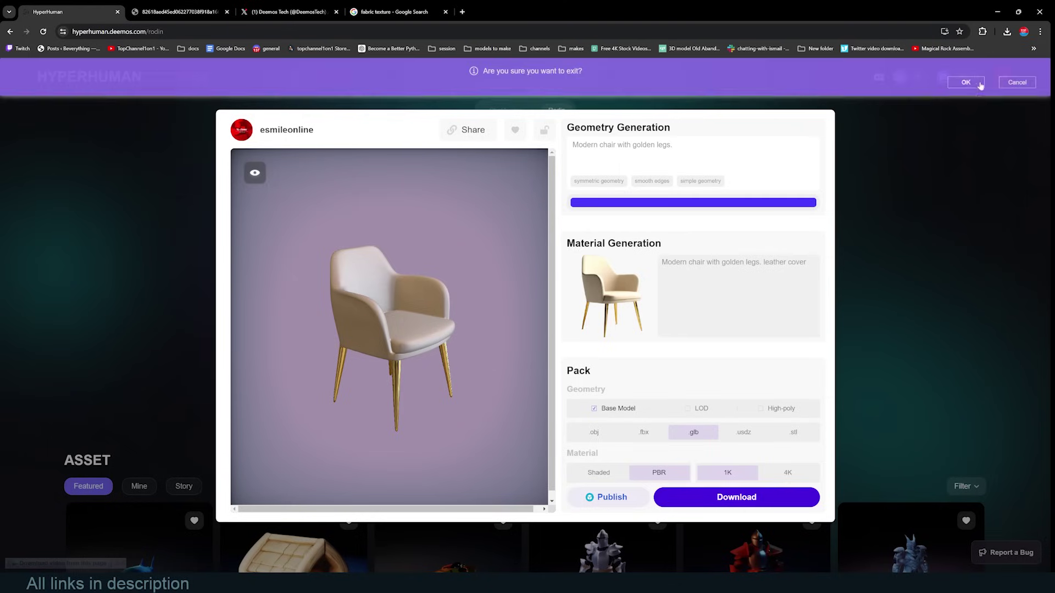
{"action": "left_click", "coordinate": [979, 81]}
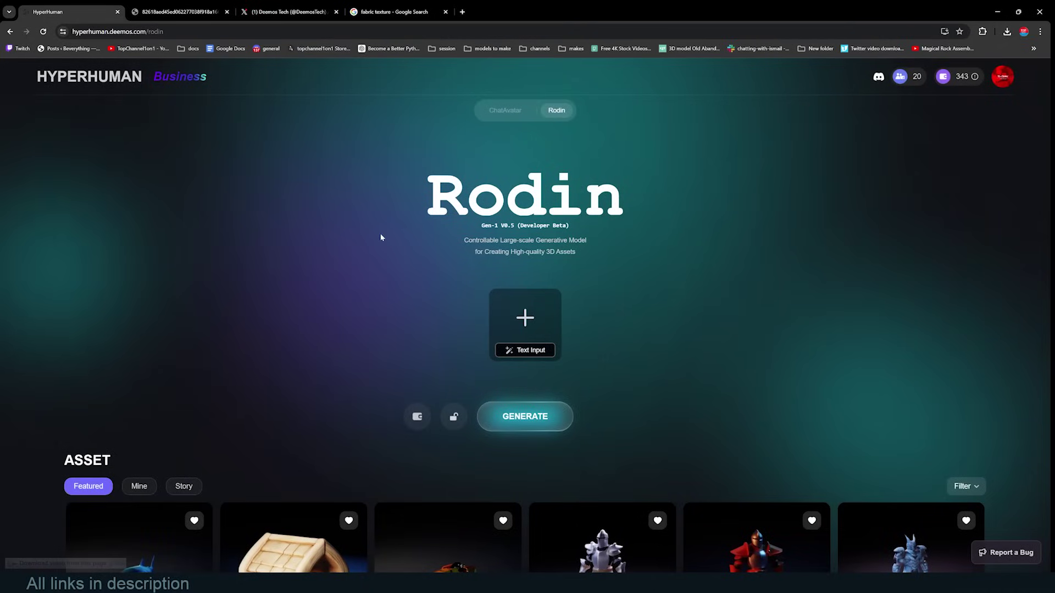